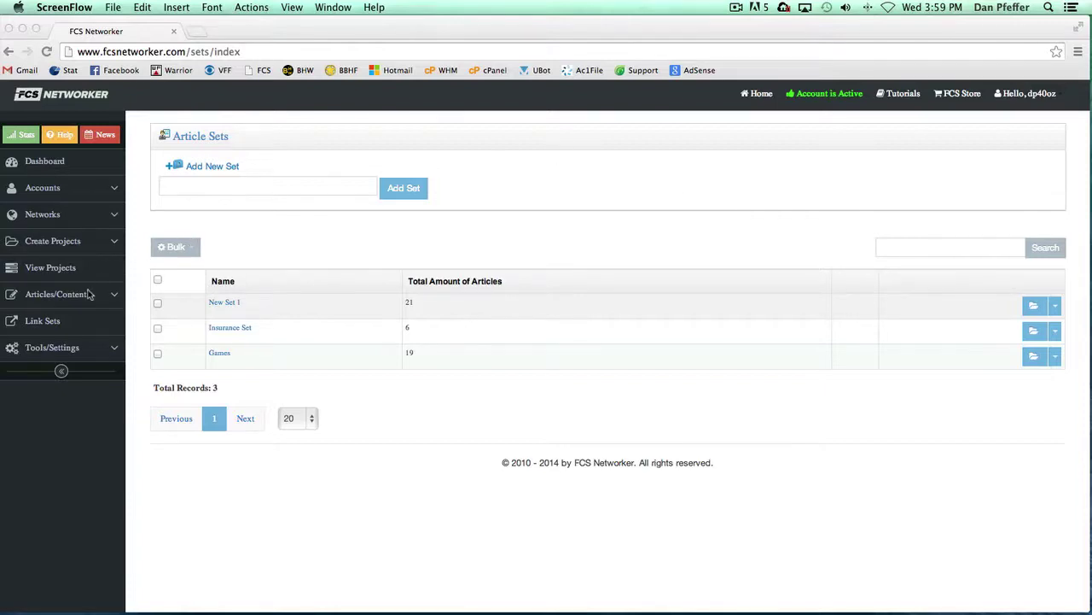
{"action": "left_click", "coordinate": [53, 305]}
{"action": "left_click", "coordinate": [47, 299]}
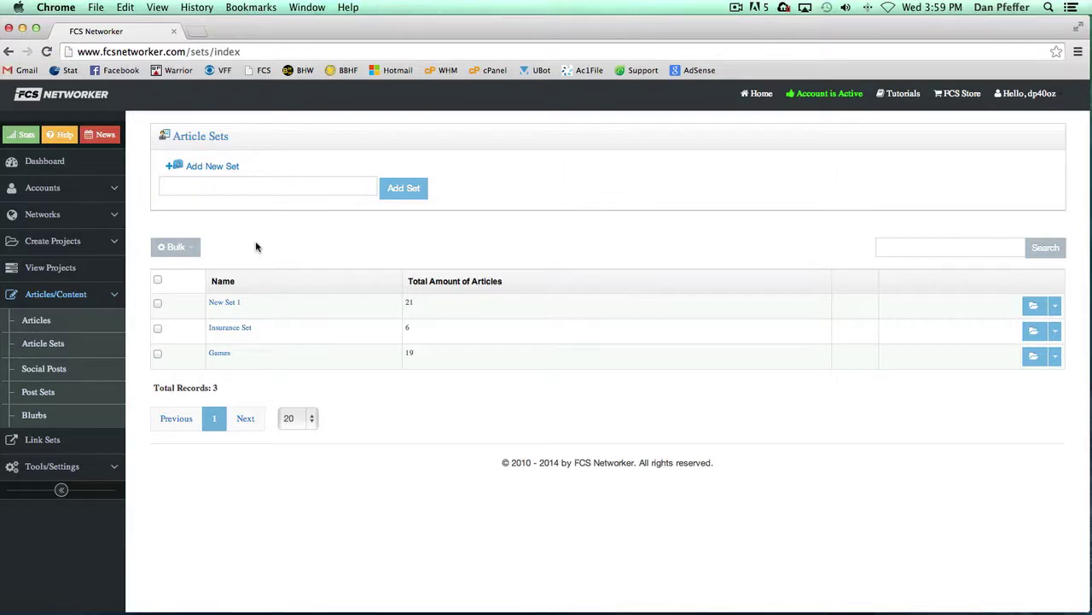
{"action": "left_click", "coordinate": [113, 301]}
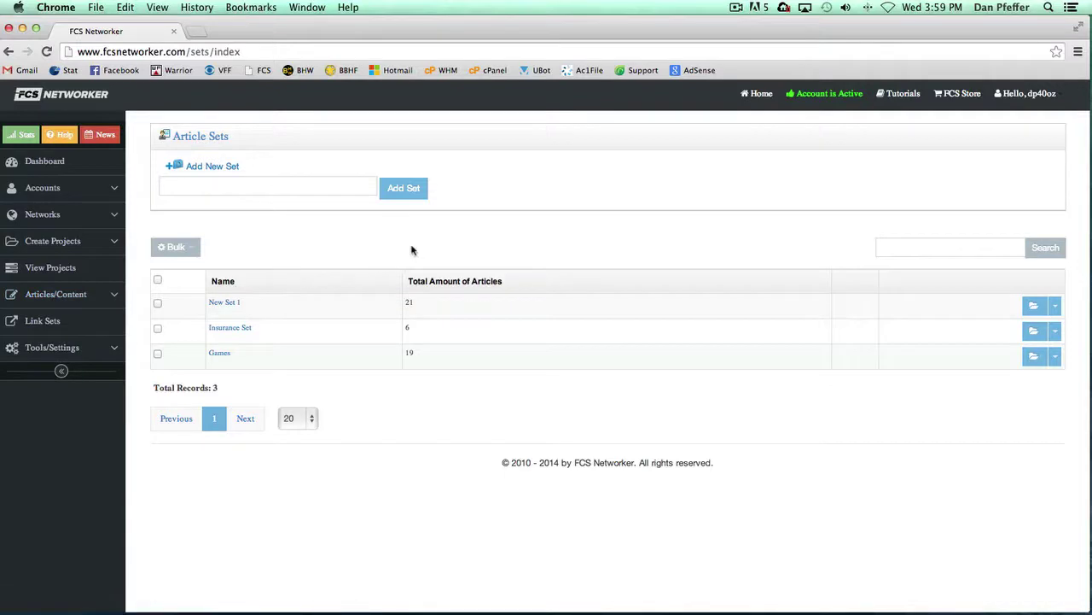
{"action": "left_click", "coordinate": [89, 296]}
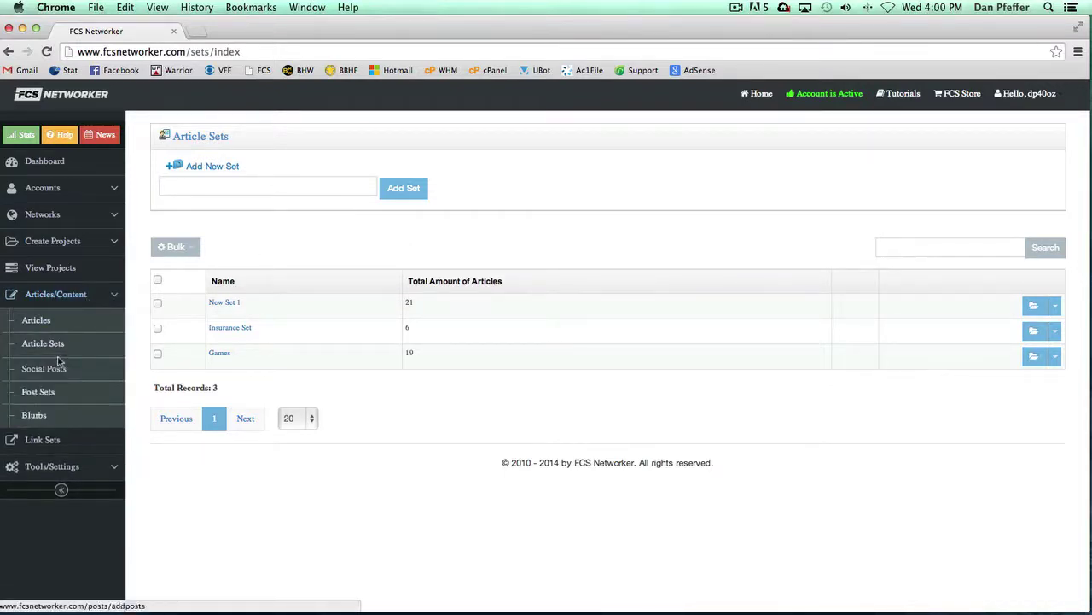
{"action": "left_click", "coordinate": [116, 294]}
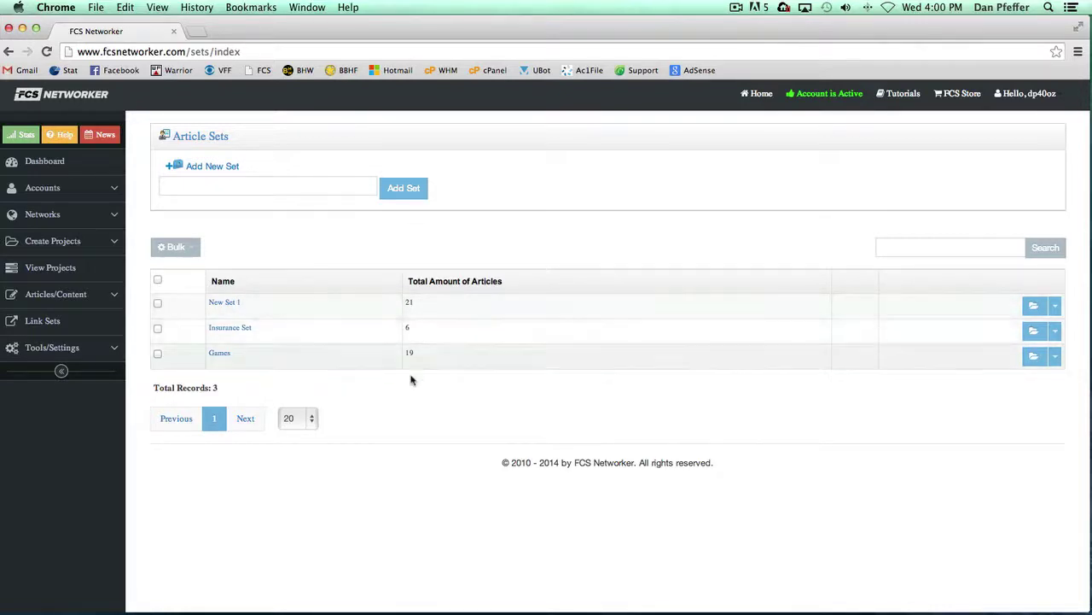
Add a new article set named "Another Set".
{"action": "left_click", "coordinate": [238, 186]}
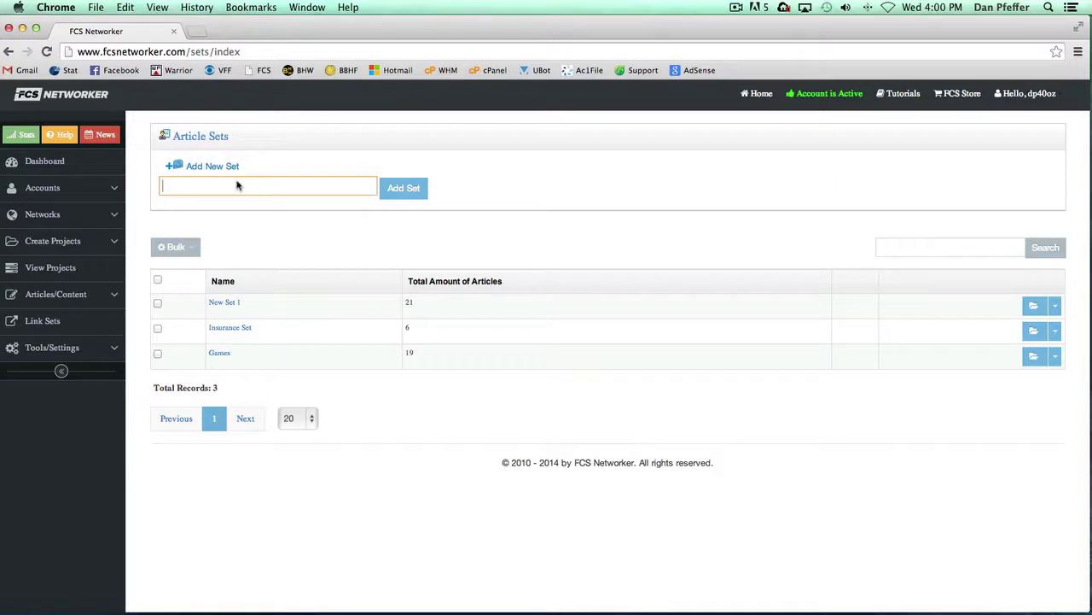
{"action": "type", "text": "Another Set"}
{"action": "left_click", "coordinate": [402, 188]}
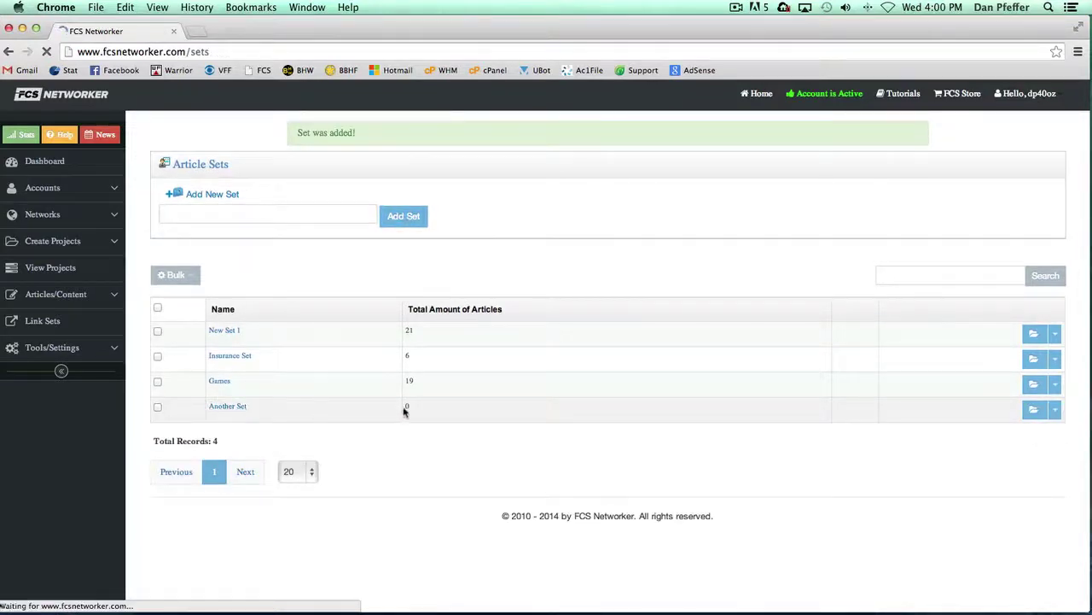
Review the actions offered for the article set New Set 1 and the bulk actions offered for article sets.
{"action": "left_click", "coordinate": [1055, 334]}
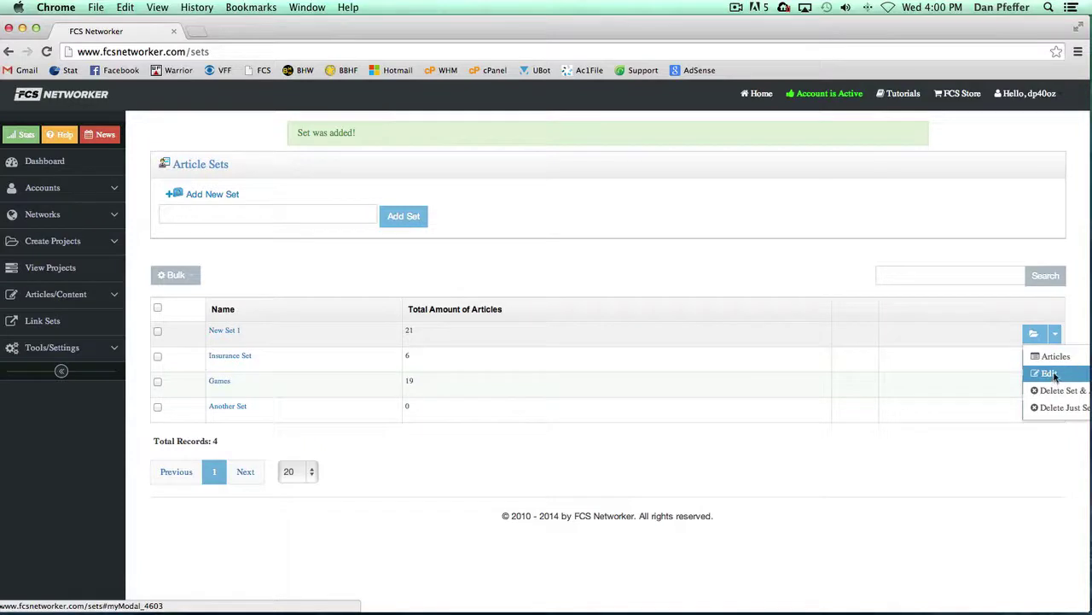
{"action": "scroll", "coordinate": [1054, 393], "scroll_direction": "right", "scroll_amount": 1}
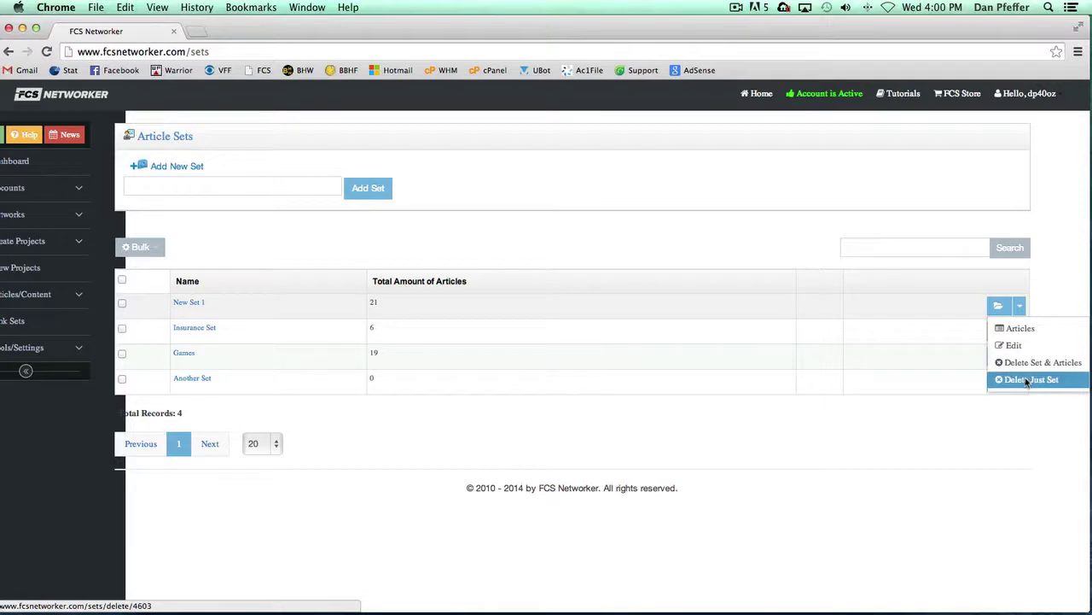
{"action": "scroll", "coordinate": [655, 368], "scroll_direction": "left", "scroll_amount": 2}
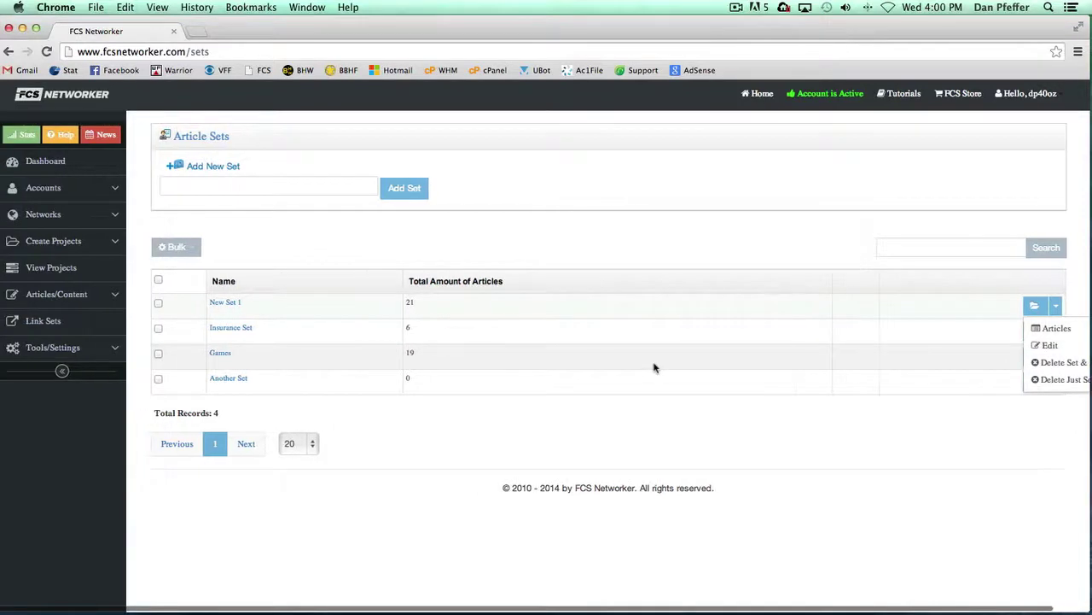
{"action": "left_click", "coordinate": [463, 257]}
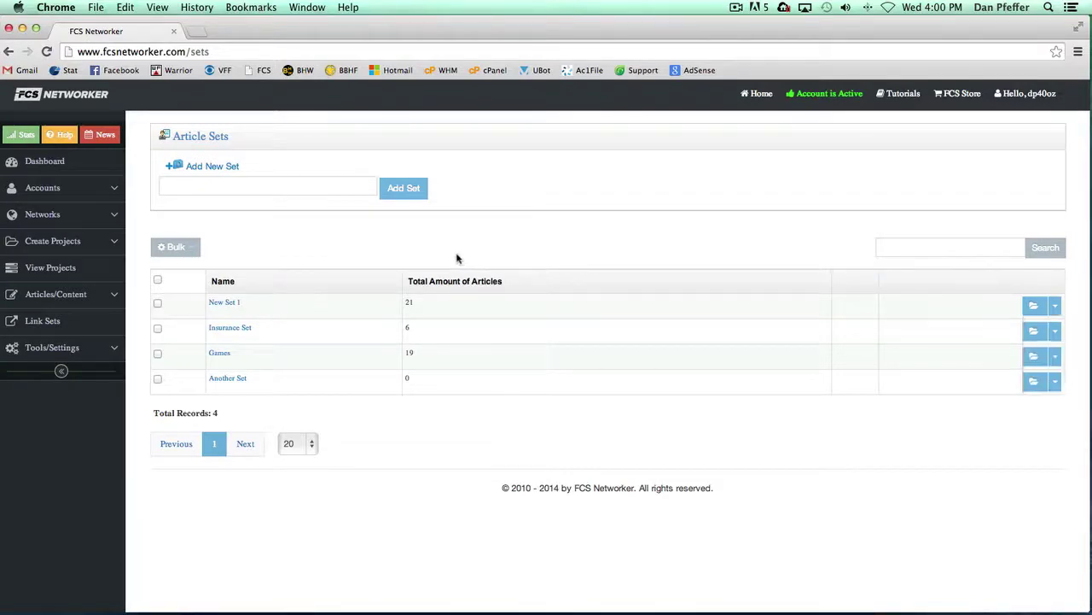
{"action": "left_click", "coordinate": [195, 249]}
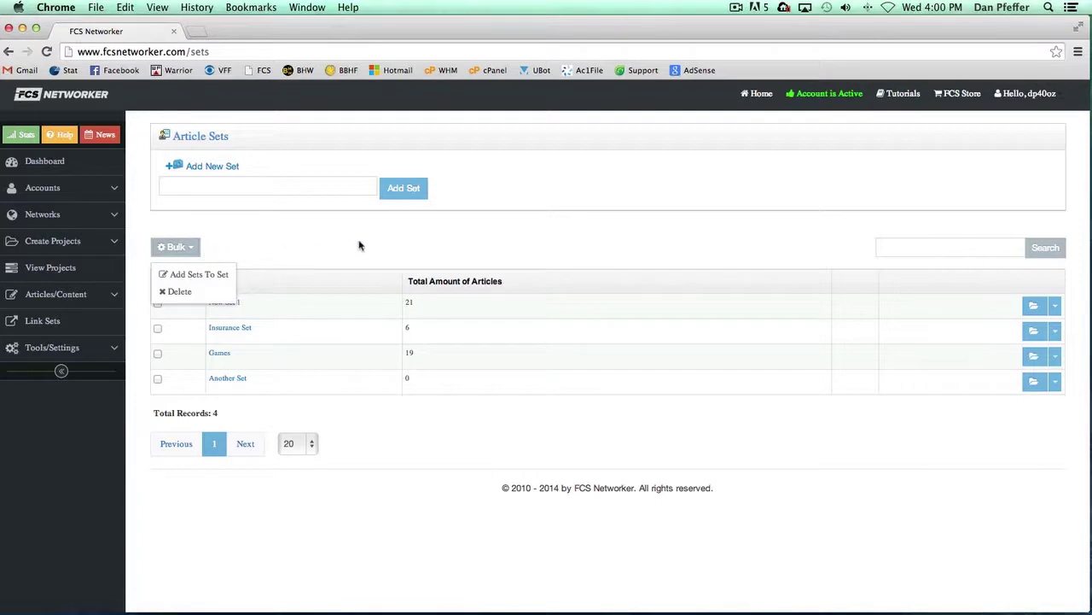
{"action": "left_click", "coordinate": [249, 250]}
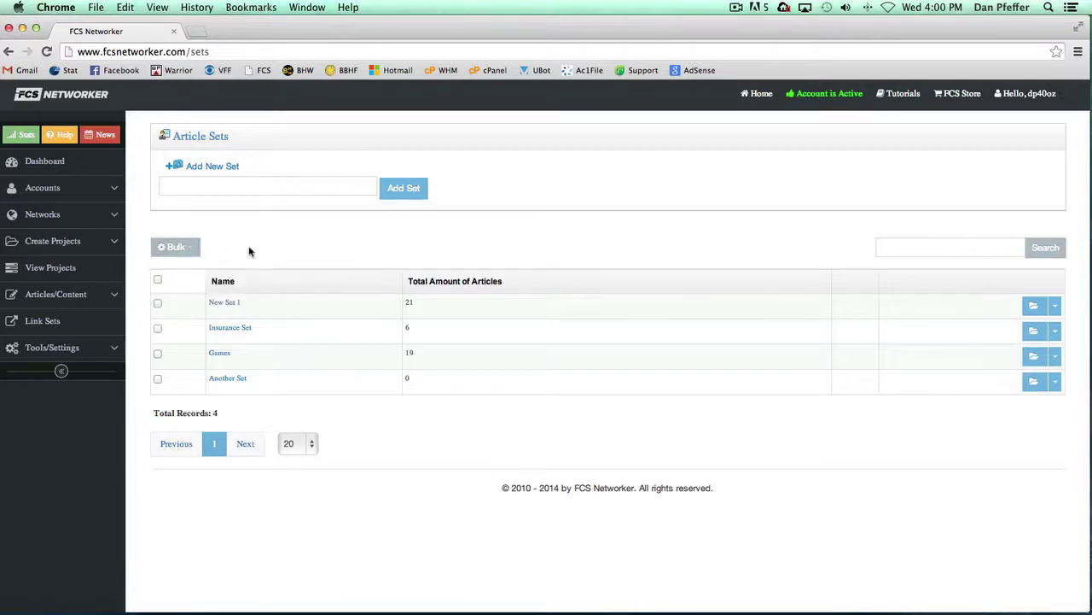
{"action": "left_click", "coordinate": [192, 248]}
{"action": "left_click", "coordinate": [306, 228]}
{"action": "left_click", "coordinate": [157, 328]}
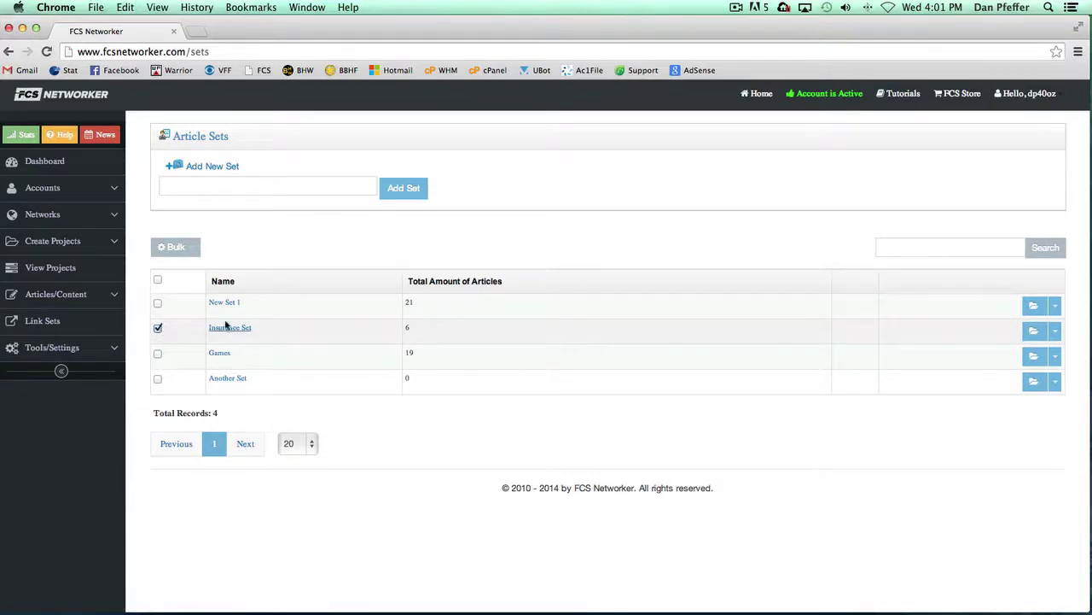
{"action": "left_click", "coordinate": [158, 304]}
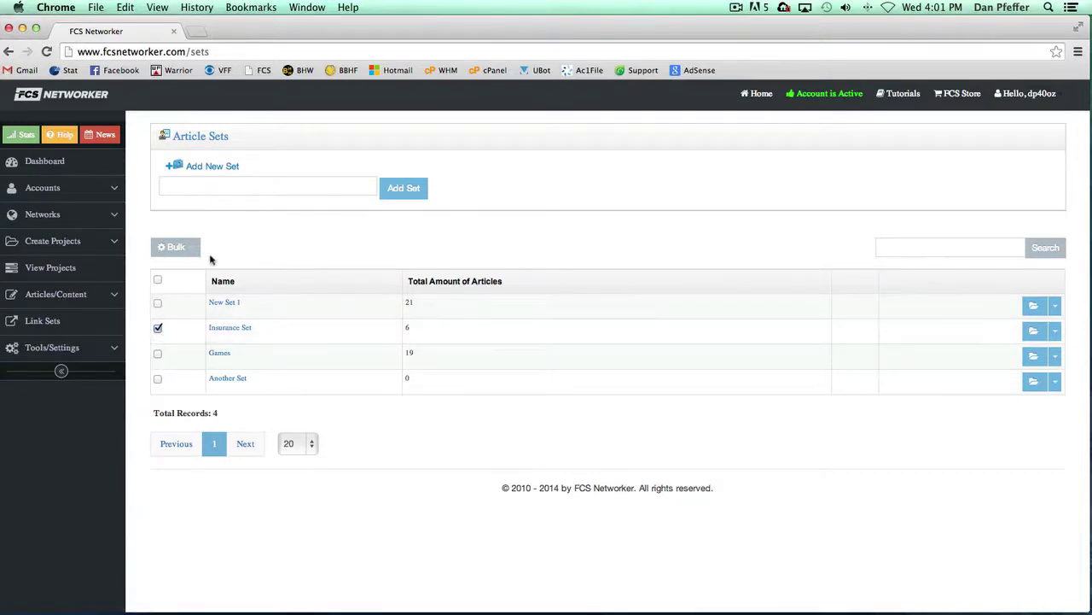
{"action": "left_click", "coordinate": [189, 248]}
{"action": "left_click", "coordinate": [201, 281]}
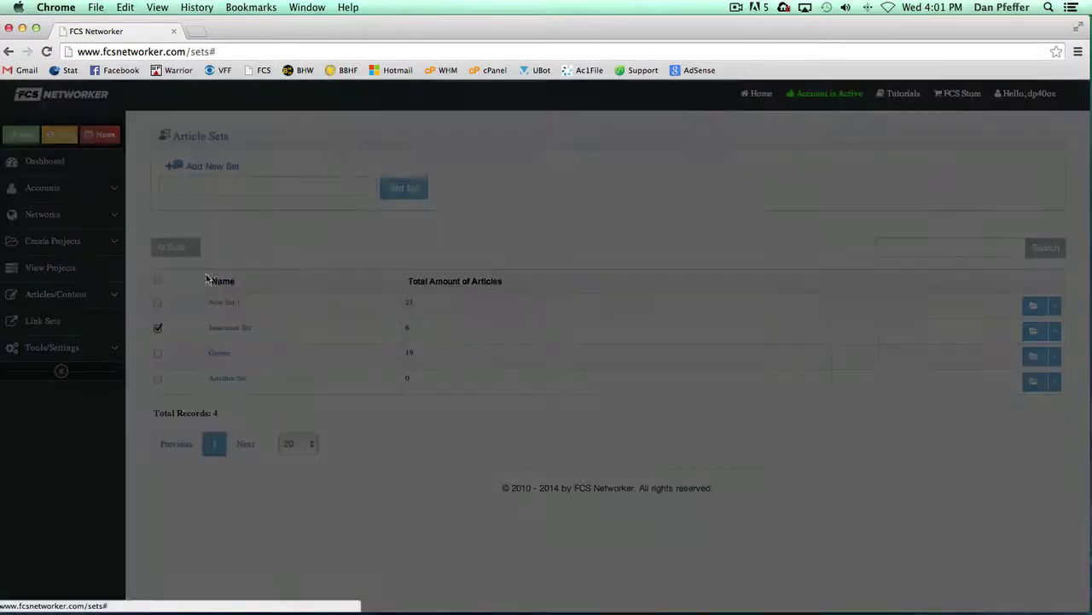
{"action": "left_click", "coordinate": [506, 242]}
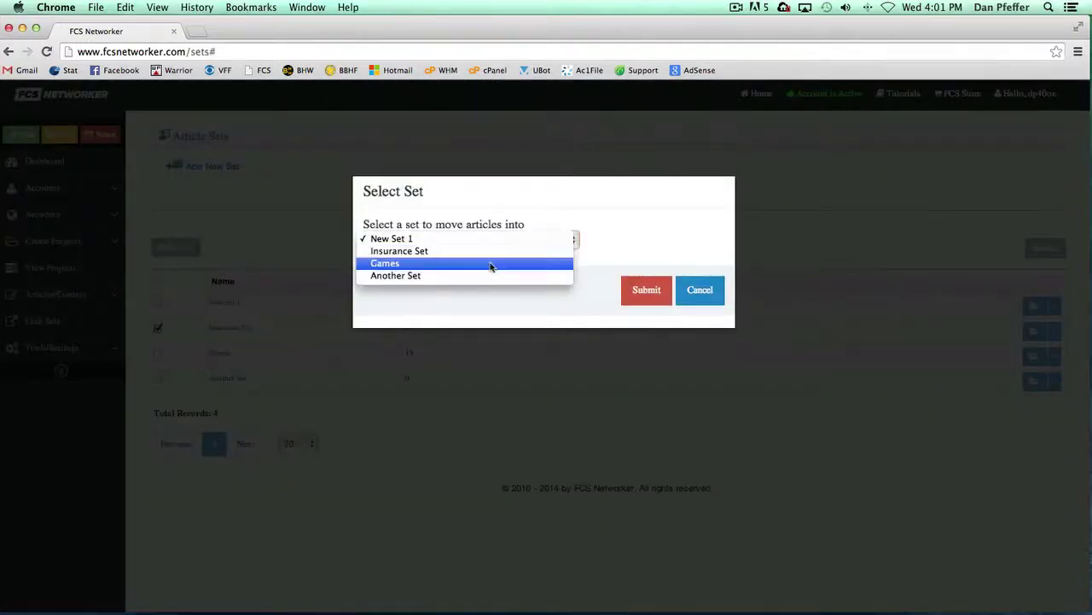
{"action": "left_click", "coordinate": [443, 264]}
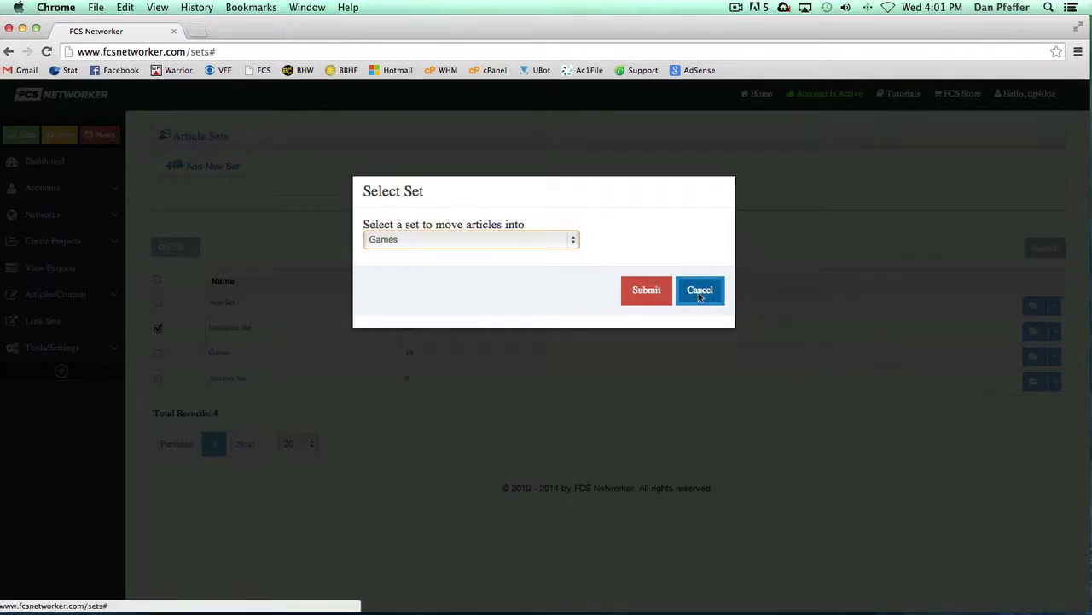
{"action": "left_click", "coordinate": [782, 217]}
{"action": "left_click", "coordinate": [158, 330]}
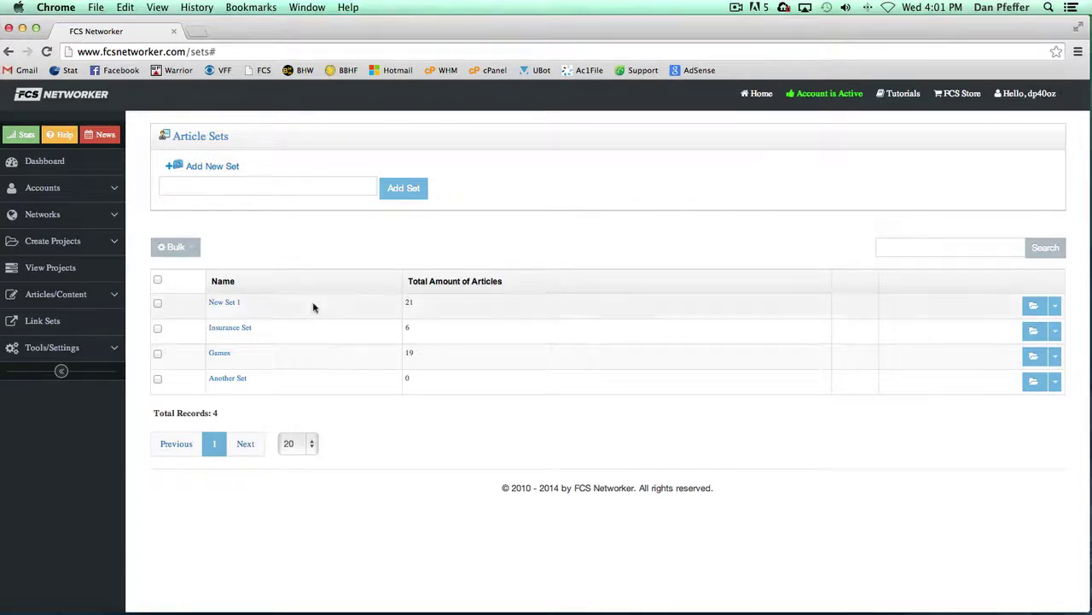
Open the article list of New Set 1 and view the LongTitle article's preview and its editable information.
{"action": "left_click", "coordinate": [233, 303]}
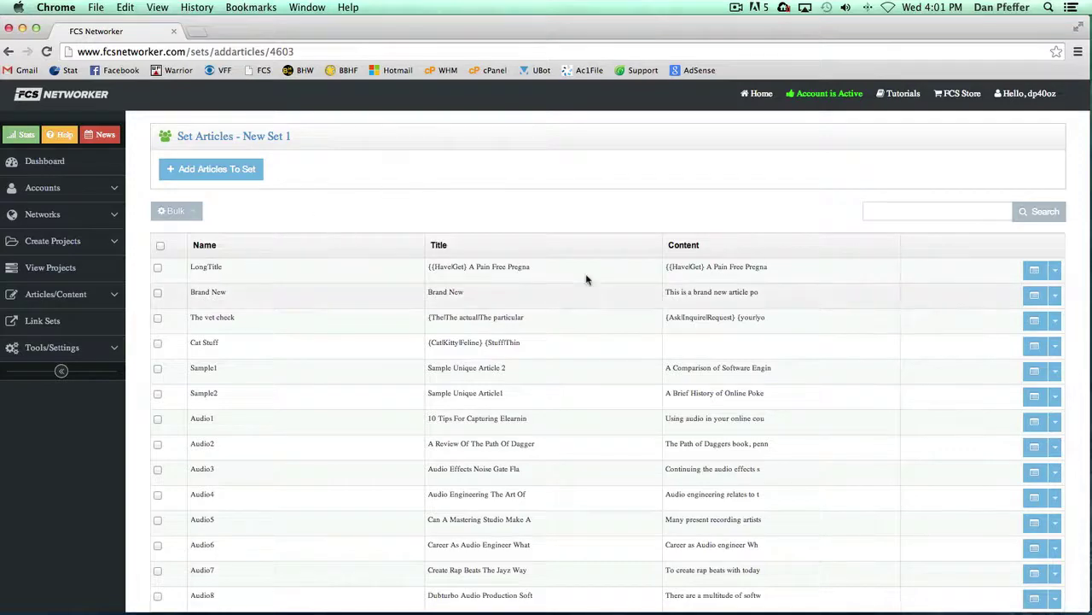
{"action": "left_click", "coordinate": [1055, 294]}
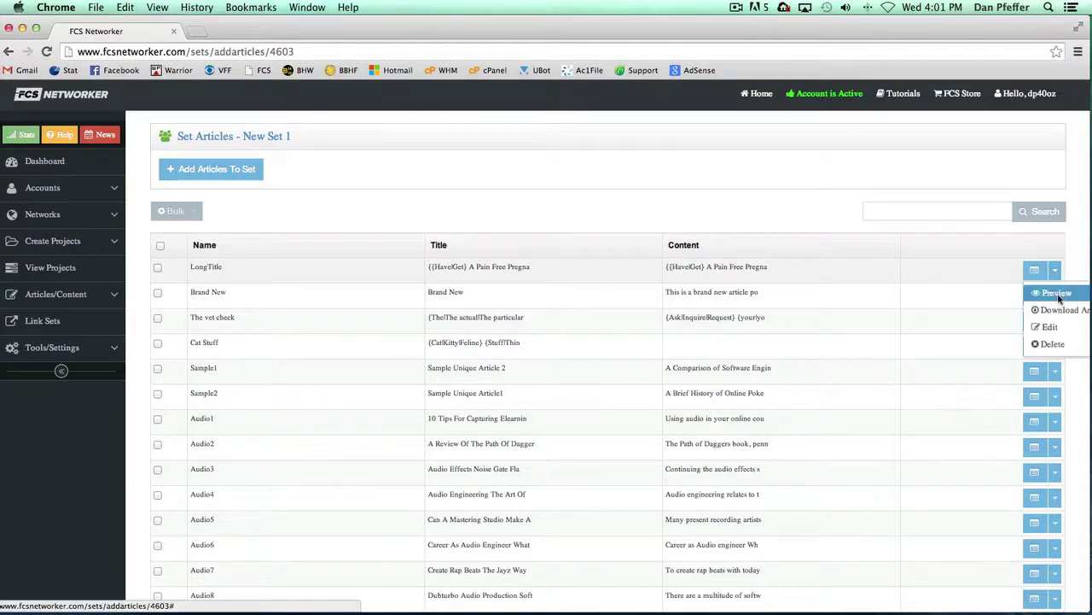
{"action": "left_click", "coordinate": [1048, 292]}
{"action": "left_click", "coordinate": [689, 332]}
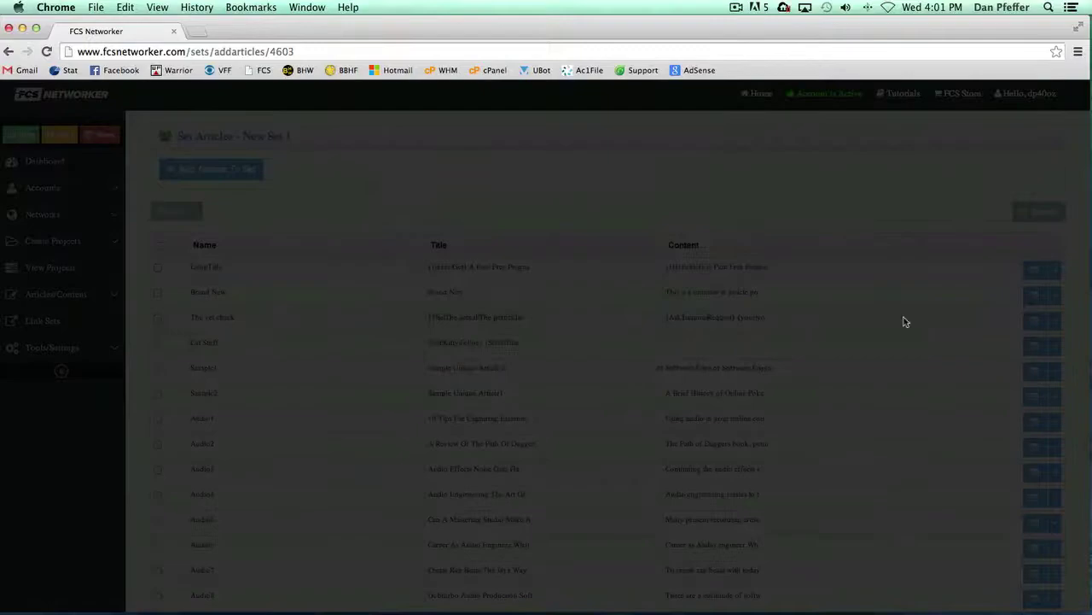
{"action": "left_click", "coordinate": [1067, 328]}
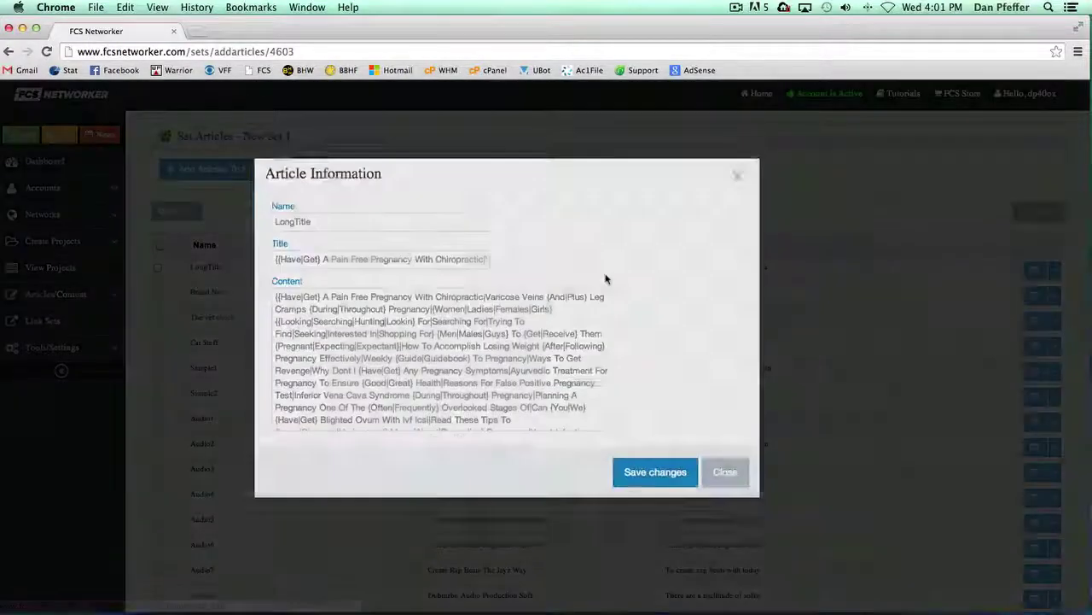
{"action": "scroll", "coordinate": [672, 387], "scroll_direction": "down", "scroll_amount": 3}
{"action": "scroll", "coordinate": [672, 387], "scroll_direction": "up", "scroll_amount": 3}
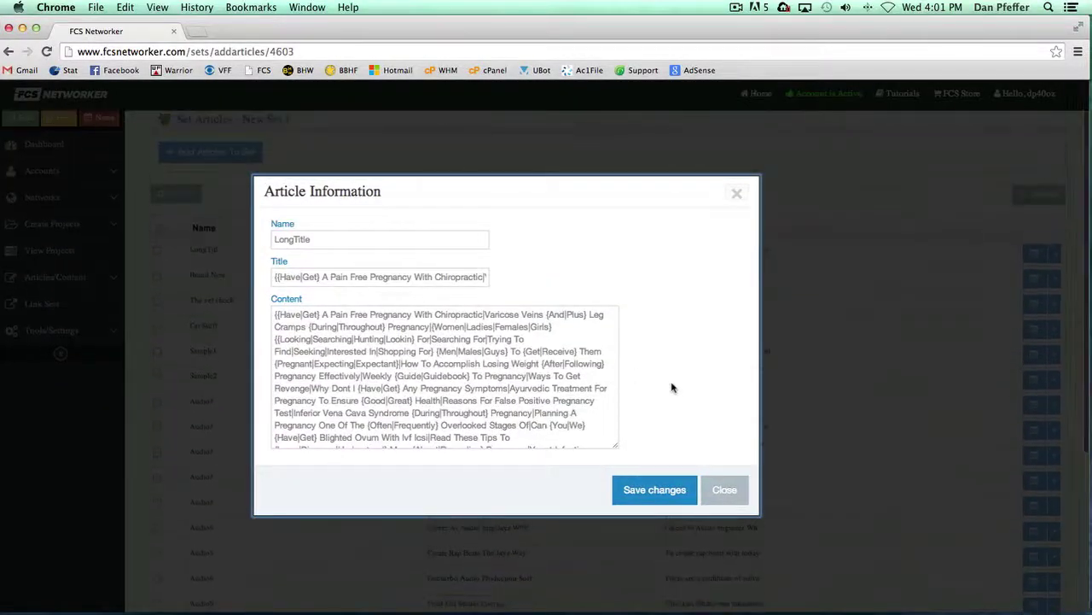
{"action": "left_click", "coordinate": [726, 490]}
{"action": "scroll", "coordinate": [736, 445], "scroll_direction": "down", "scroll_amount": 1}
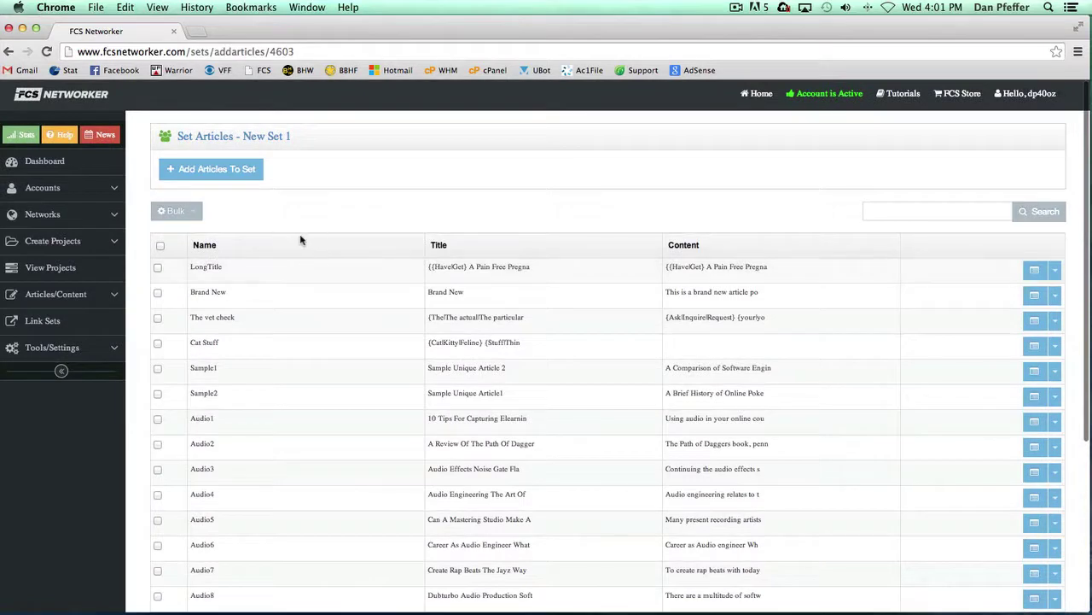
{"action": "left_click", "coordinate": [195, 213]}
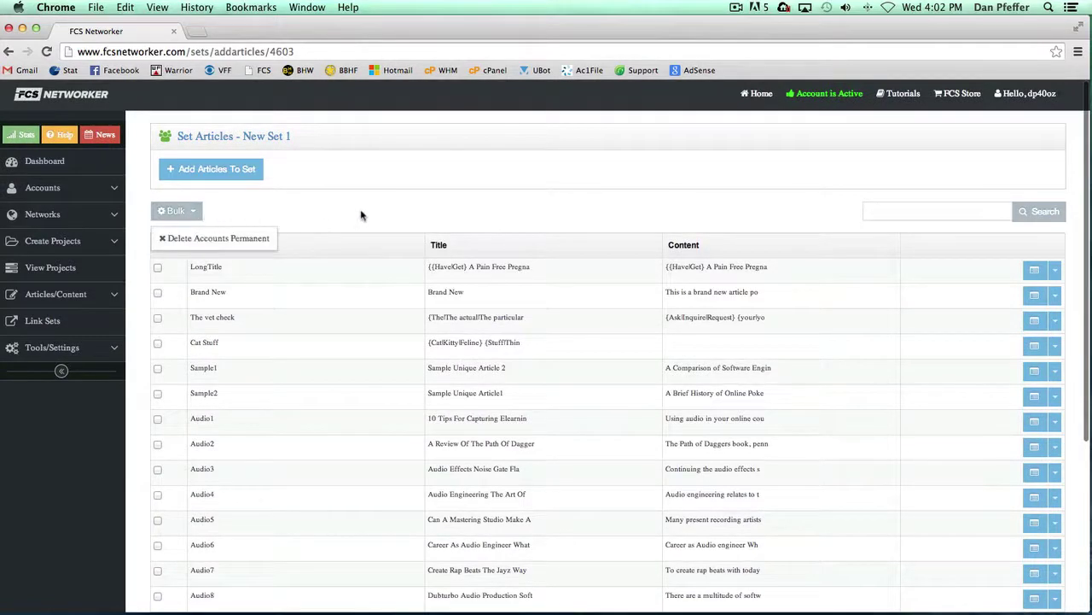
{"action": "left_click", "coordinate": [220, 229]}
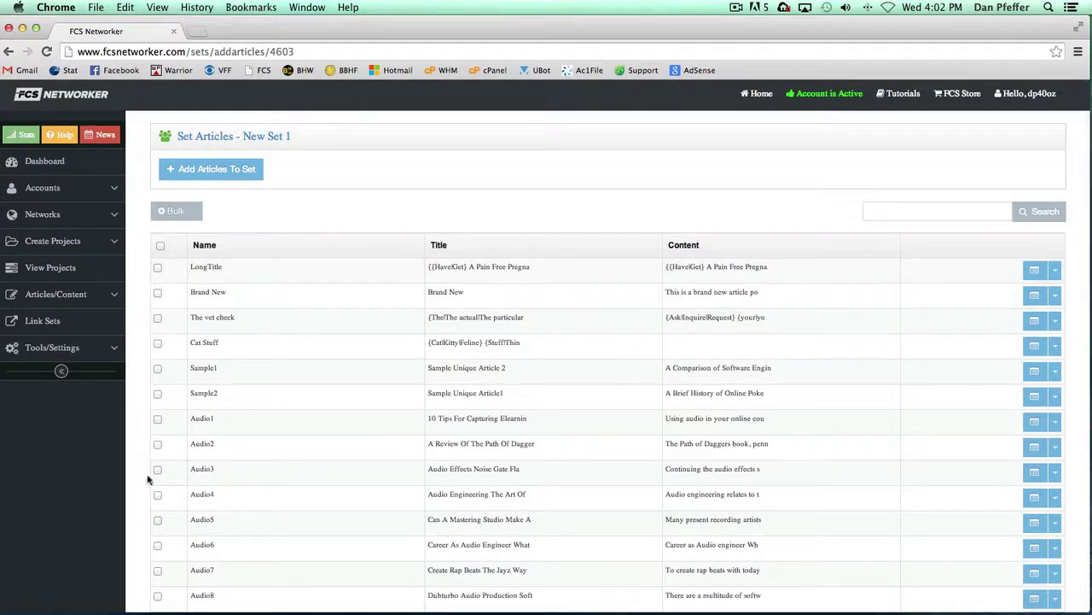
{"action": "left_click", "coordinate": [184, 212]}
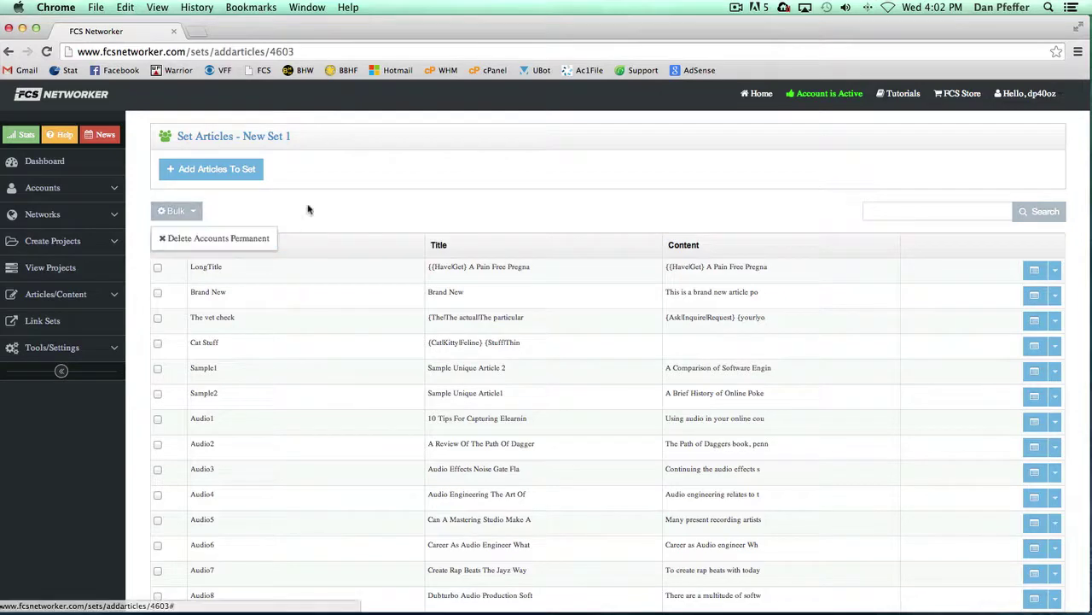
{"action": "left_click", "coordinate": [217, 239]}
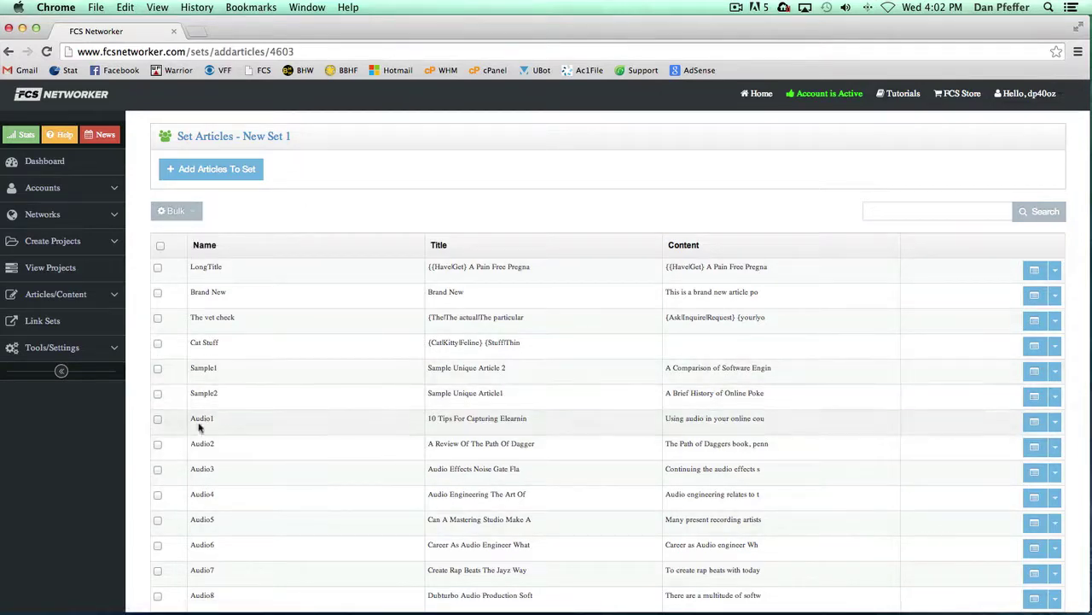
{"action": "scroll", "coordinate": [346, 222], "scroll_direction": "up", "scroll_amount": 1}
{"action": "scroll", "coordinate": [346, 222], "scroll_direction": "down", "scroll_amount": 1}
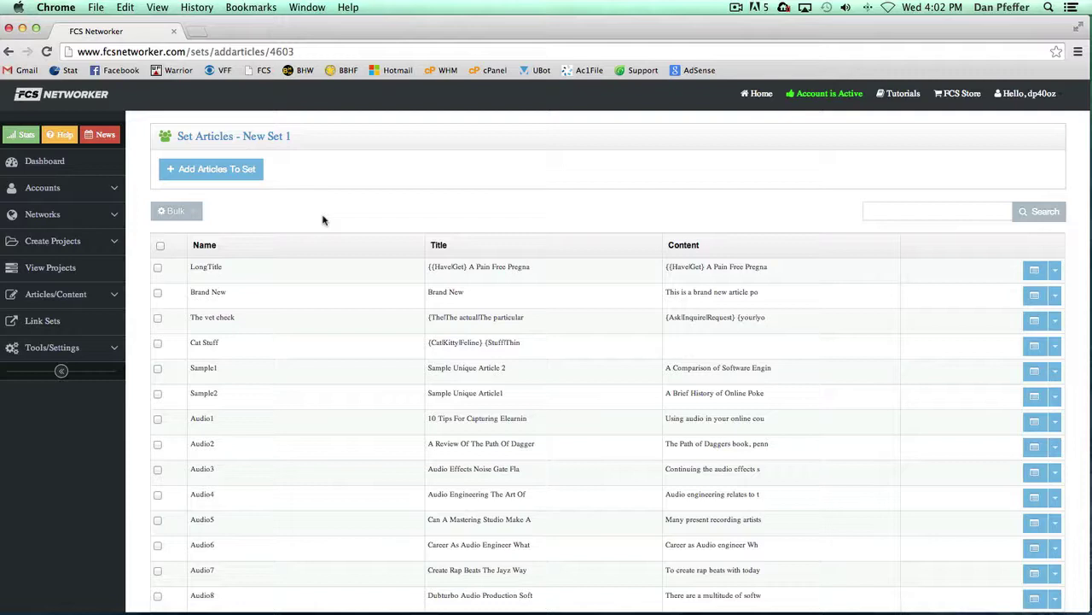
Add the article "Auto-Gen coffee" from the second page of all articles to New Set 1.
{"action": "left_click", "coordinate": [229, 170]}
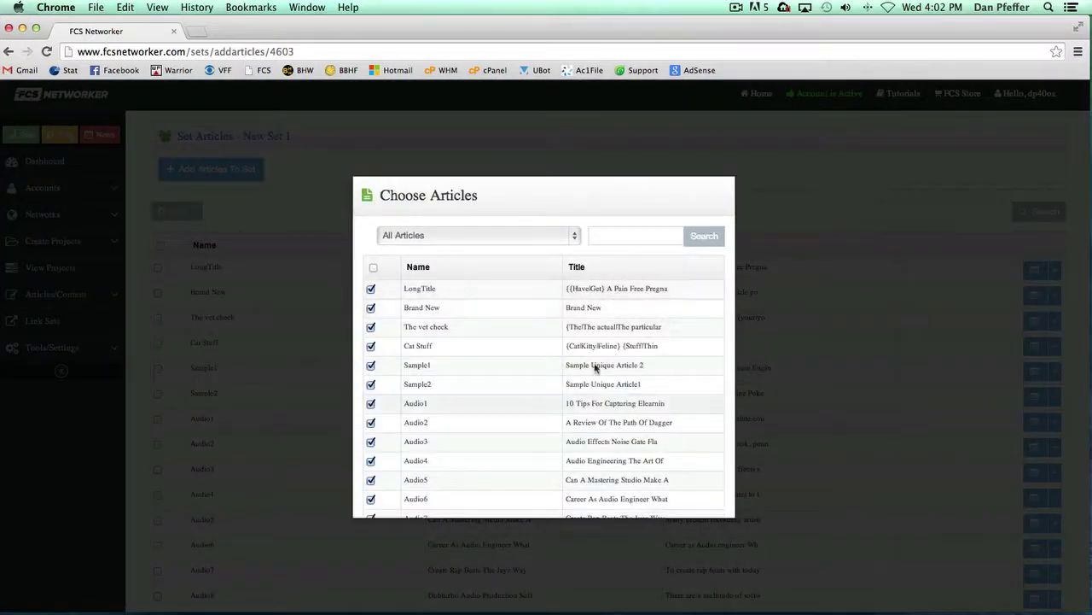
{"action": "scroll", "coordinate": [581, 341], "scroll_direction": "down", "scroll_amount": 3}
{"action": "scroll", "coordinate": [575, 344], "scroll_direction": "down", "scroll_amount": 5}
{"action": "scroll", "coordinate": [427, 330], "scroll_direction": "up", "scroll_amount": 10}
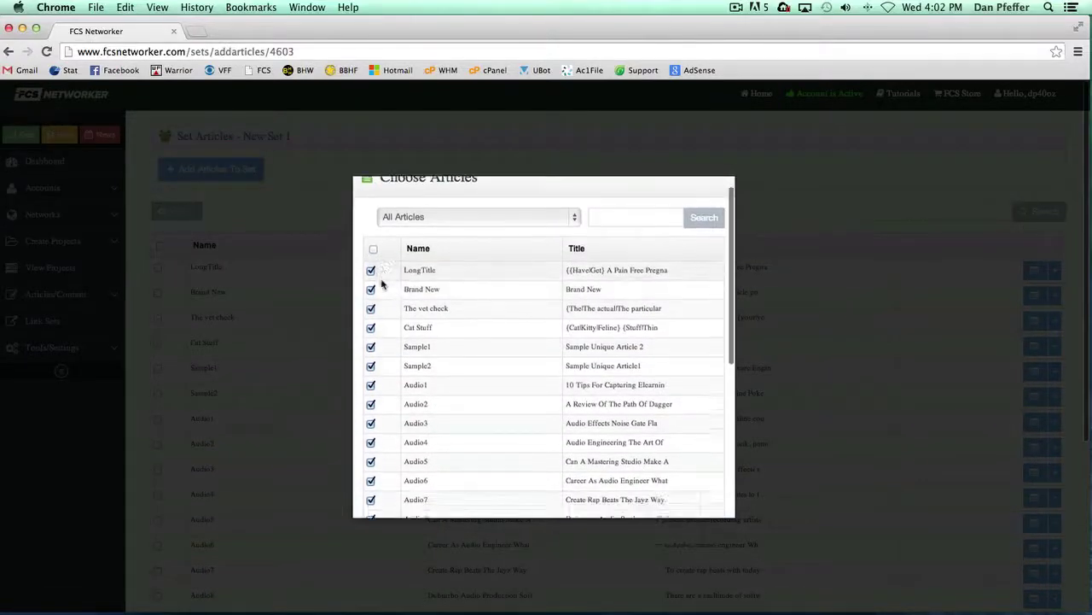
{"action": "scroll", "coordinate": [382, 284], "scroll_direction": "down", "scroll_amount": 10}
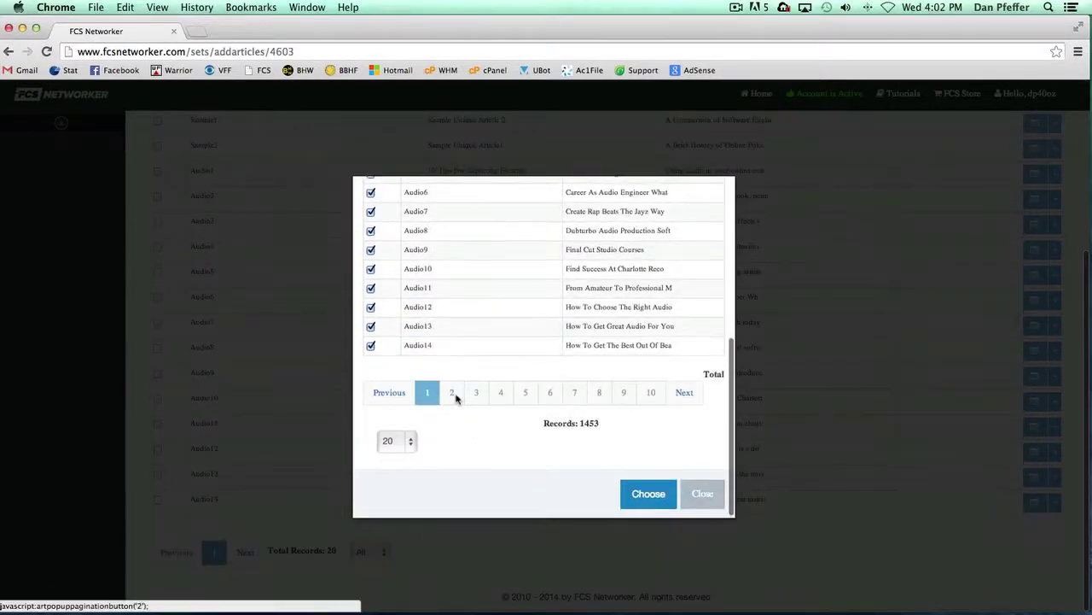
{"action": "left_click", "coordinate": [453, 393]}
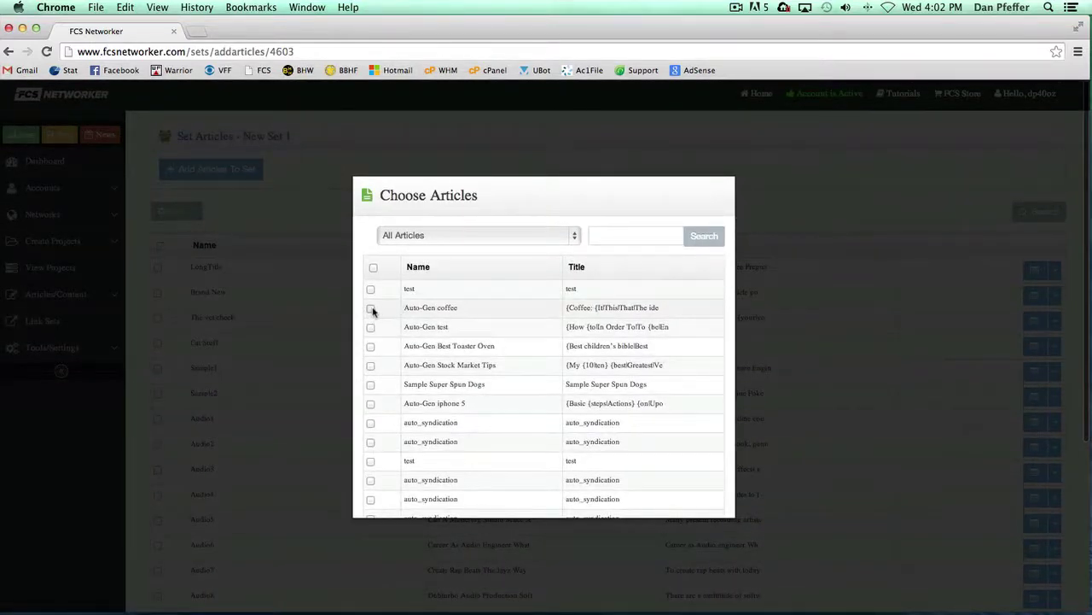
{"action": "left_click", "coordinate": [371, 309]}
{"action": "scroll", "coordinate": [475, 319], "scroll_direction": "down", "scroll_amount": 10}
{"action": "left_click", "coordinate": [651, 491]}
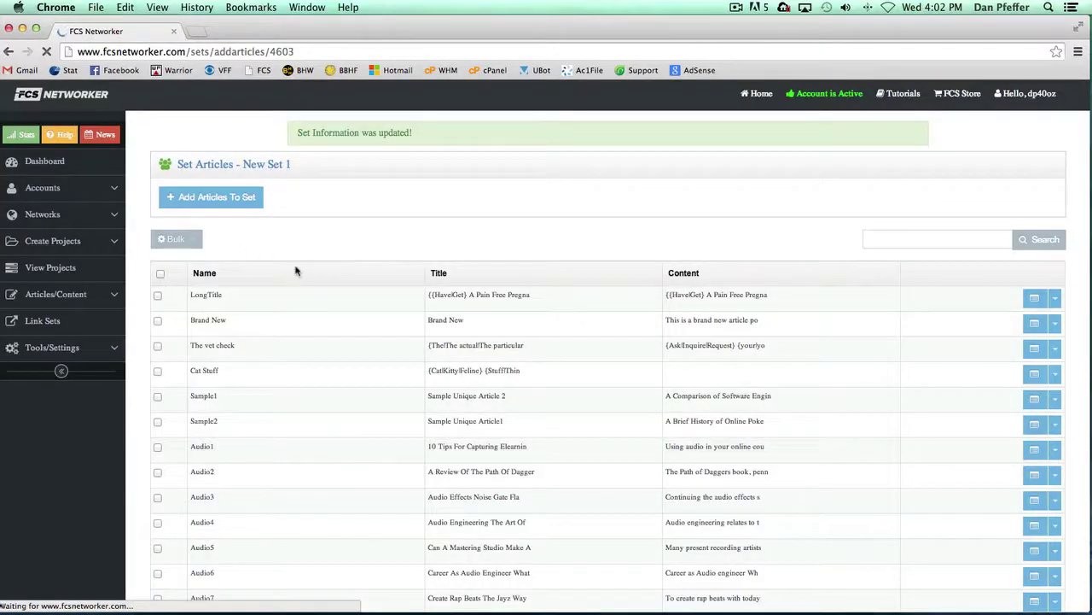
{"action": "scroll", "coordinate": [549, 592], "scroll_direction": "up", "scroll_amount": 10}
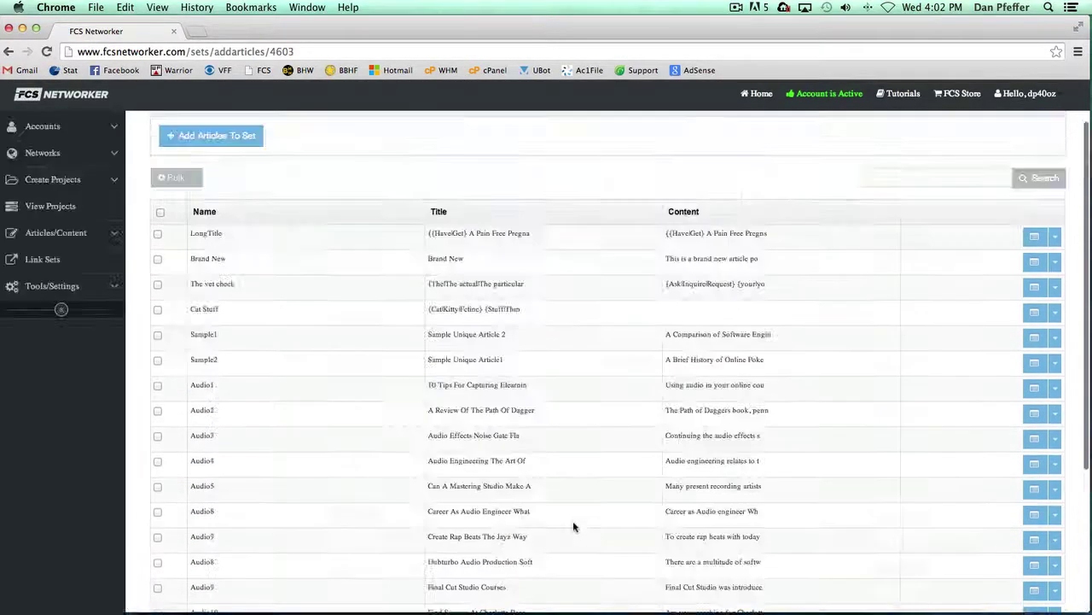
View the second page of the New Set 1 article list, and return to its first page.
{"action": "scroll", "coordinate": [563, 525], "scroll_direction": "down", "scroll_amount": 10}
{"action": "left_click", "coordinate": [271, 547]}
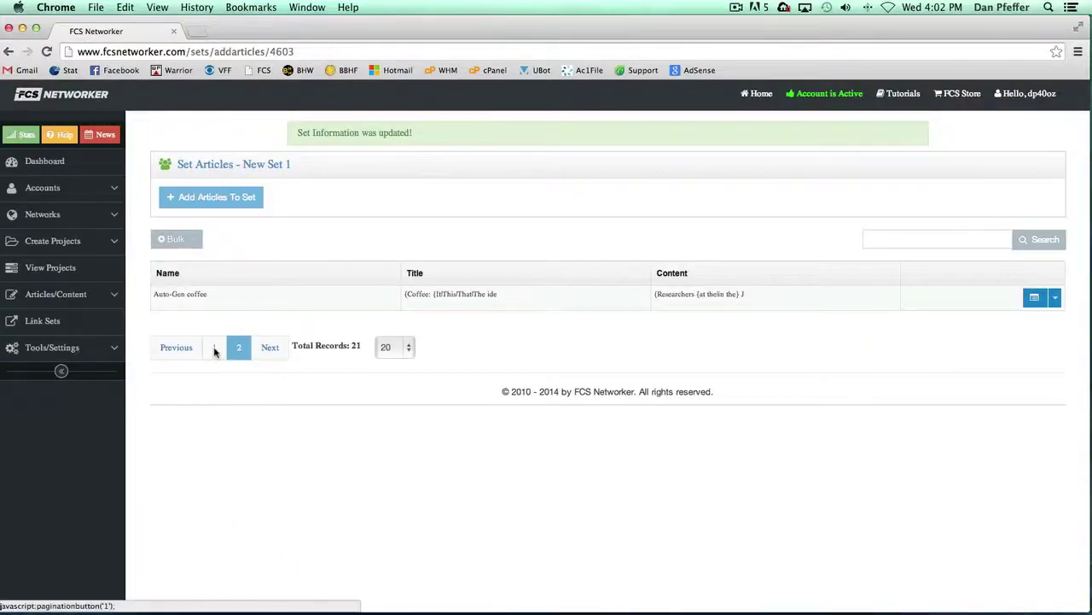
{"action": "left_click", "coordinate": [214, 348]}
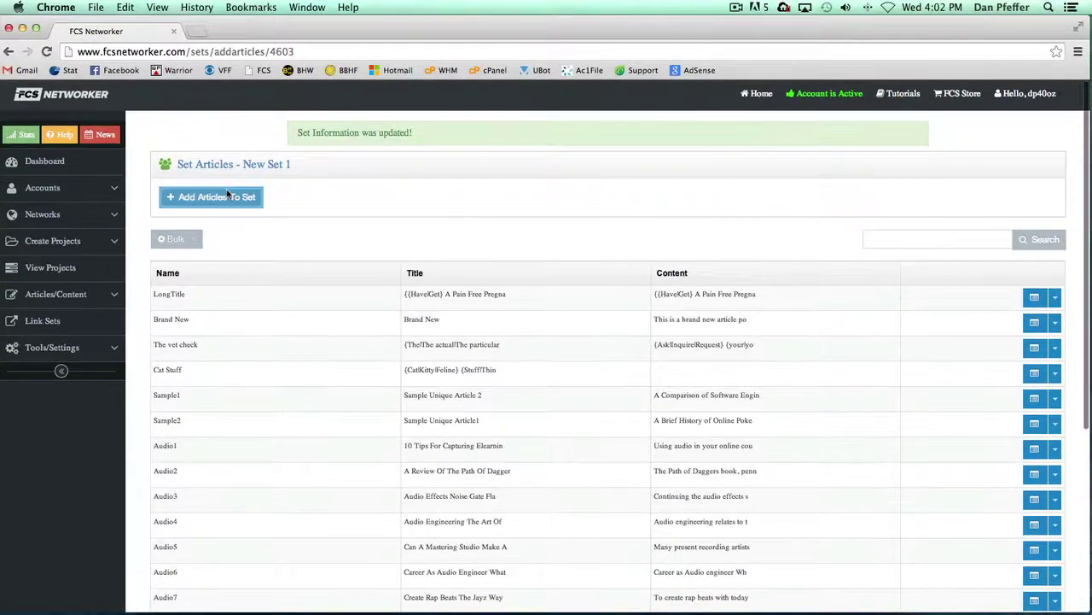
Remove the LongTitle article from New Set 1 by deselecting it in the set's article selection.
{"action": "left_click", "coordinate": [234, 177]}
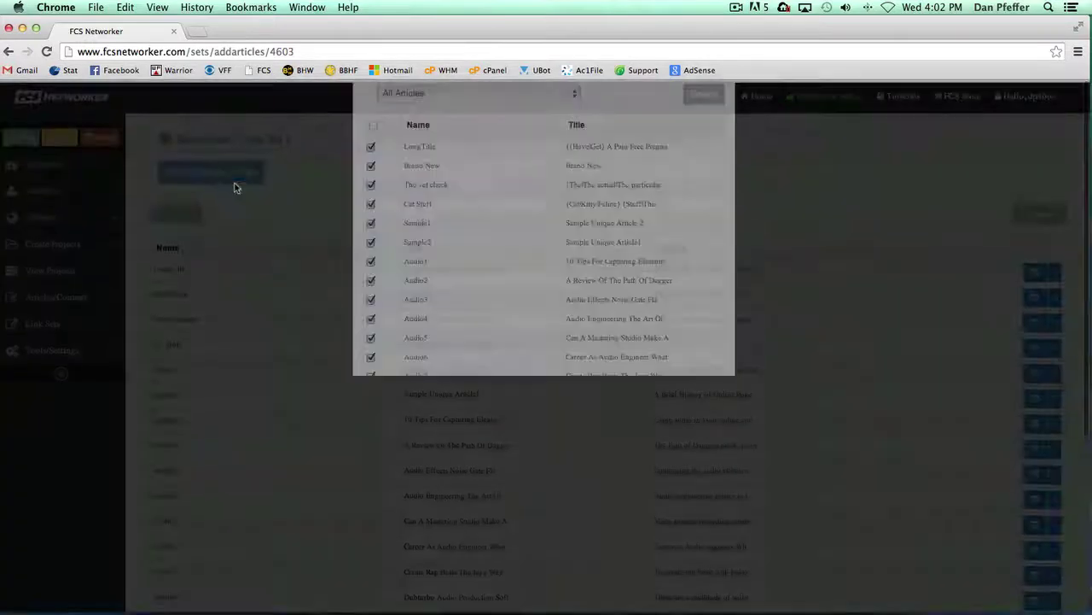
{"action": "left_click", "coordinate": [371, 288]}
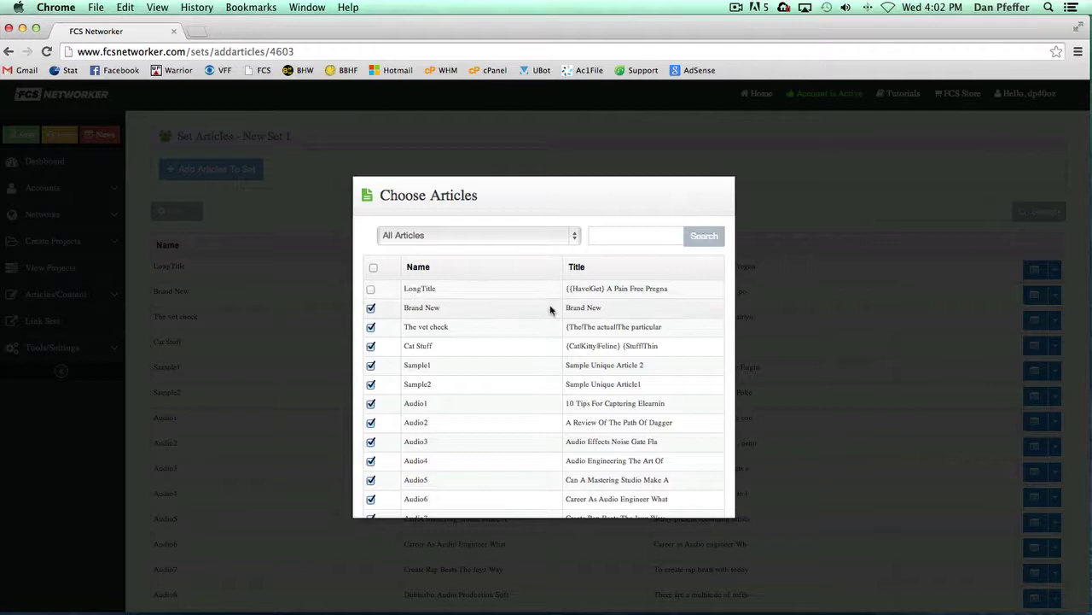
{"action": "scroll", "coordinate": [547, 342], "scroll_direction": "down", "scroll_amount": 10}
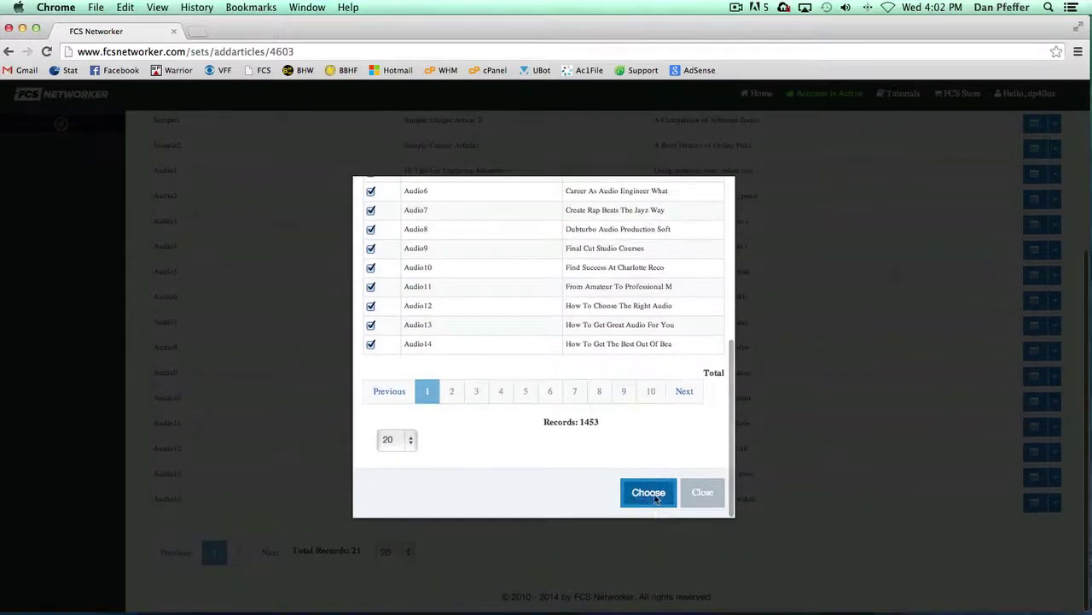
{"action": "left_click", "coordinate": [656, 498]}
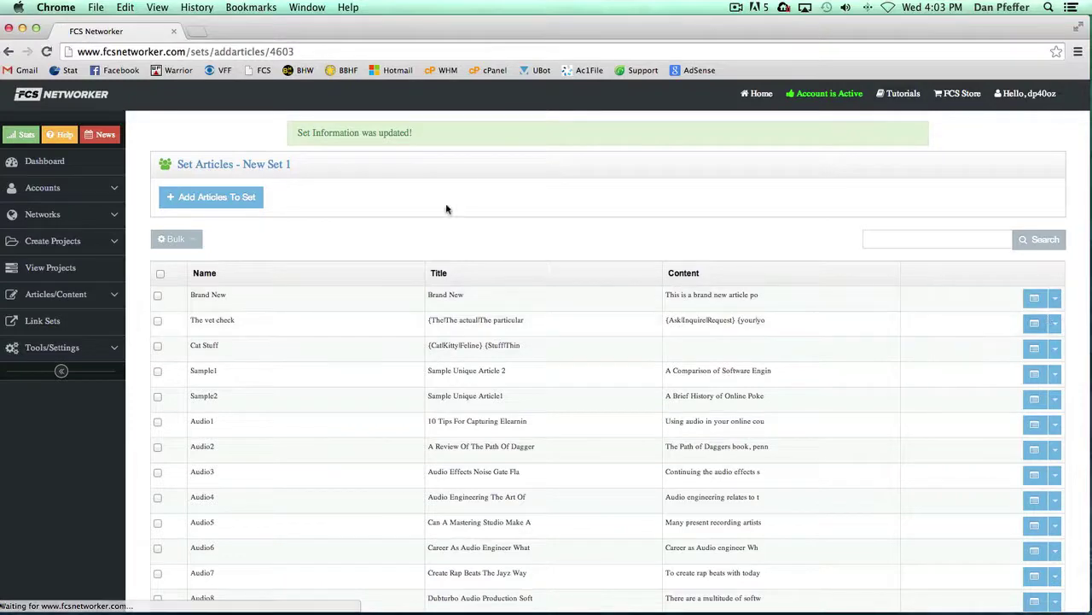
Reopen the article selection for New Set 1, filter it by the Games set, examine the listed articles, and close it without choosing.
{"action": "left_click", "coordinate": [246, 196]}
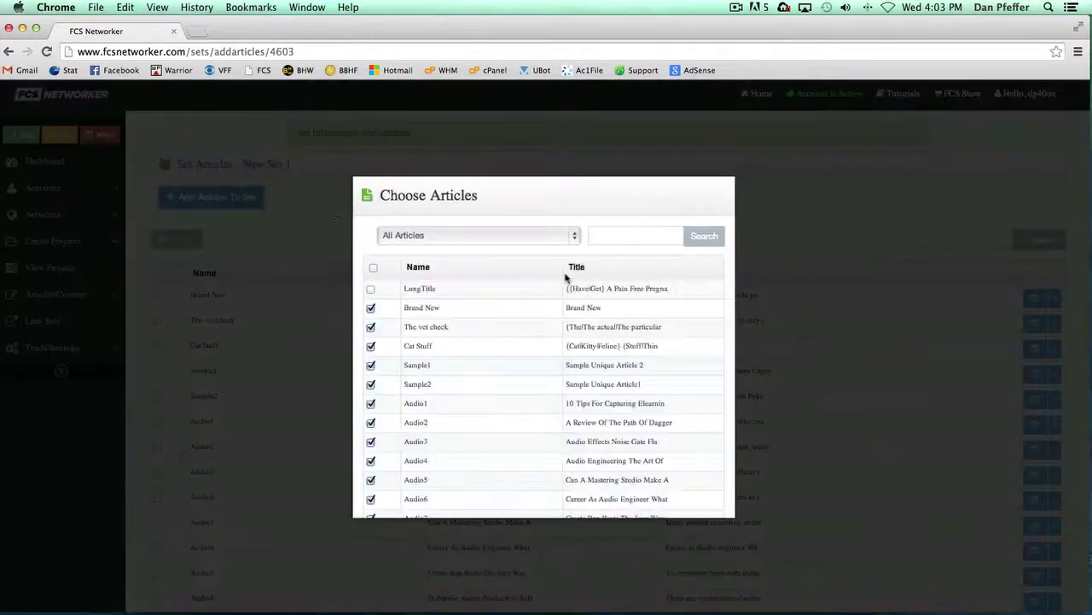
{"action": "left_click", "coordinate": [635, 242]}
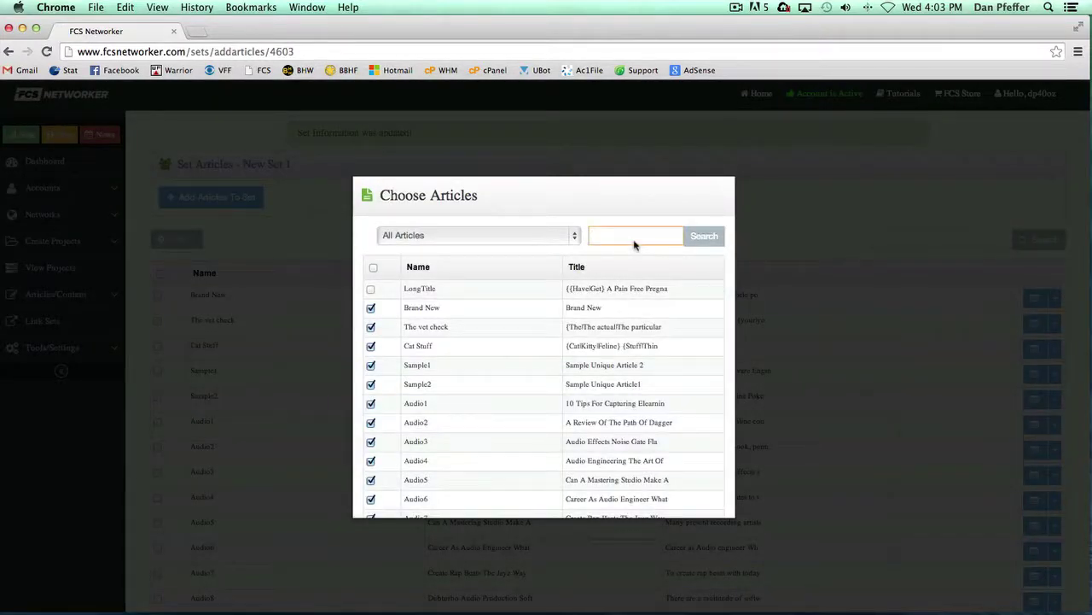
{"action": "left_click", "coordinate": [495, 228]}
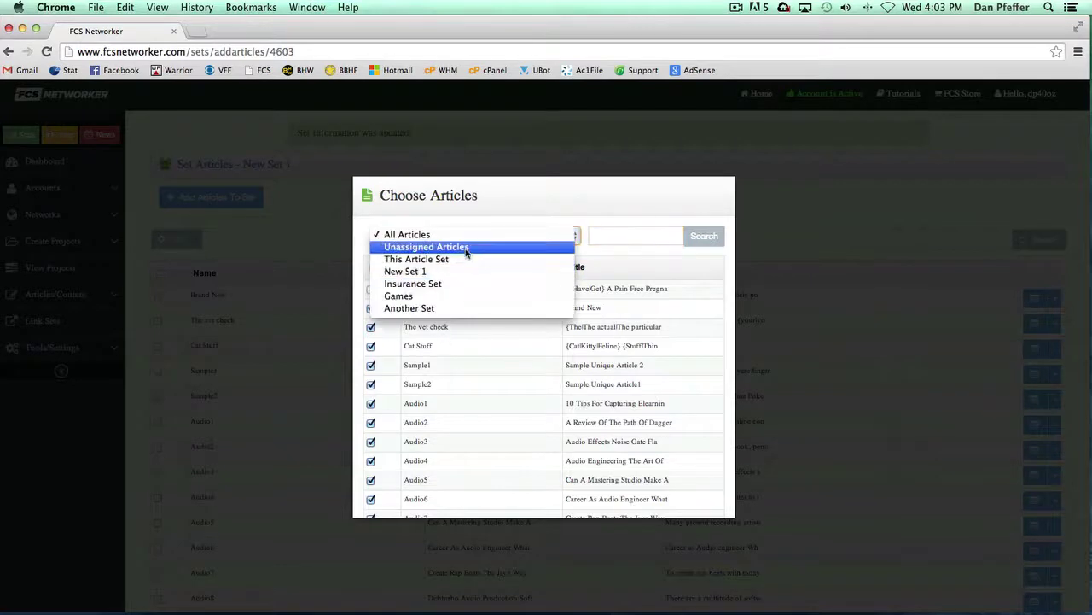
{"action": "left_click", "coordinate": [463, 297]}
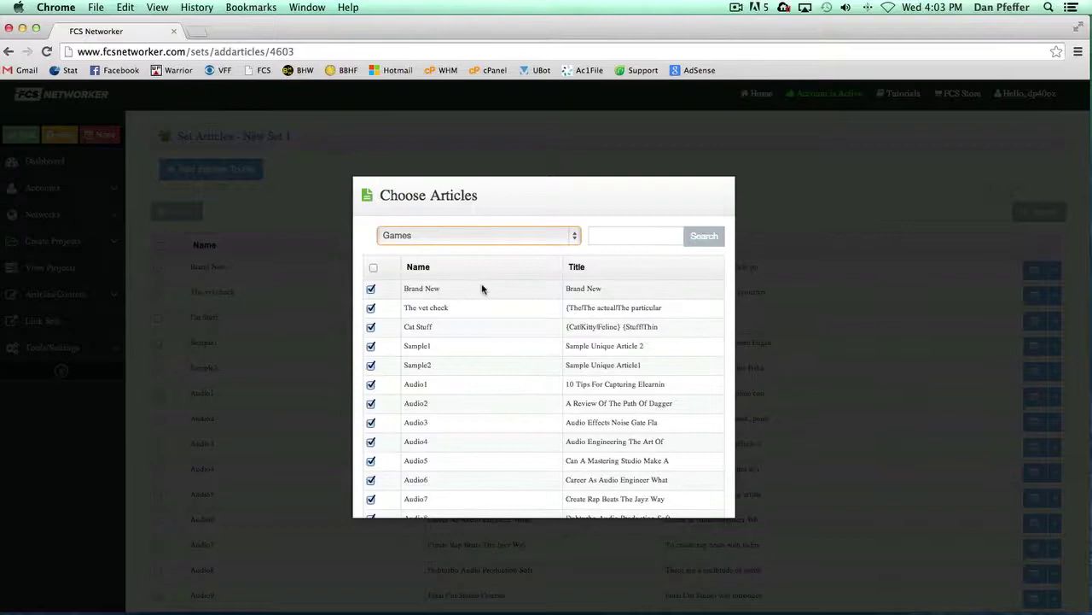
{"action": "scroll", "coordinate": [483, 289], "scroll_direction": "down", "scroll_amount": 5}
{"action": "scroll", "coordinate": [483, 288], "scroll_direction": "up", "scroll_amount": 5}
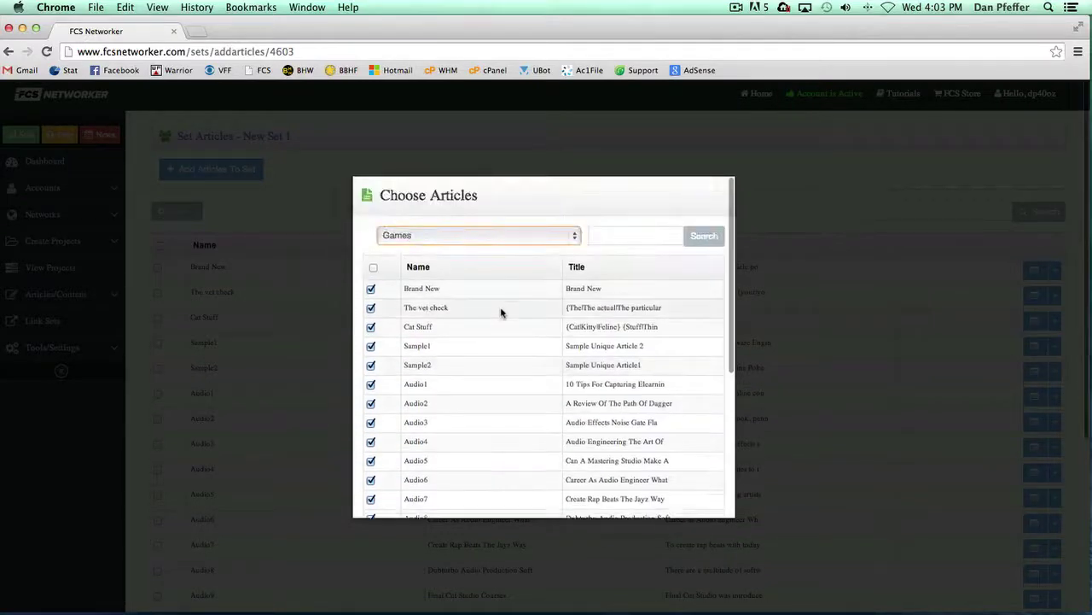
{"action": "scroll", "coordinate": [502, 310], "scroll_direction": "down", "scroll_amount": 5}
{"action": "scroll", "coordinate": [528, 309], "scroll_direction": "down", "scroll_amount": 2}
{"action": "scroll", "coordinate": [529, 310], "scroll_direction": "up", "scroll_amount": 5}
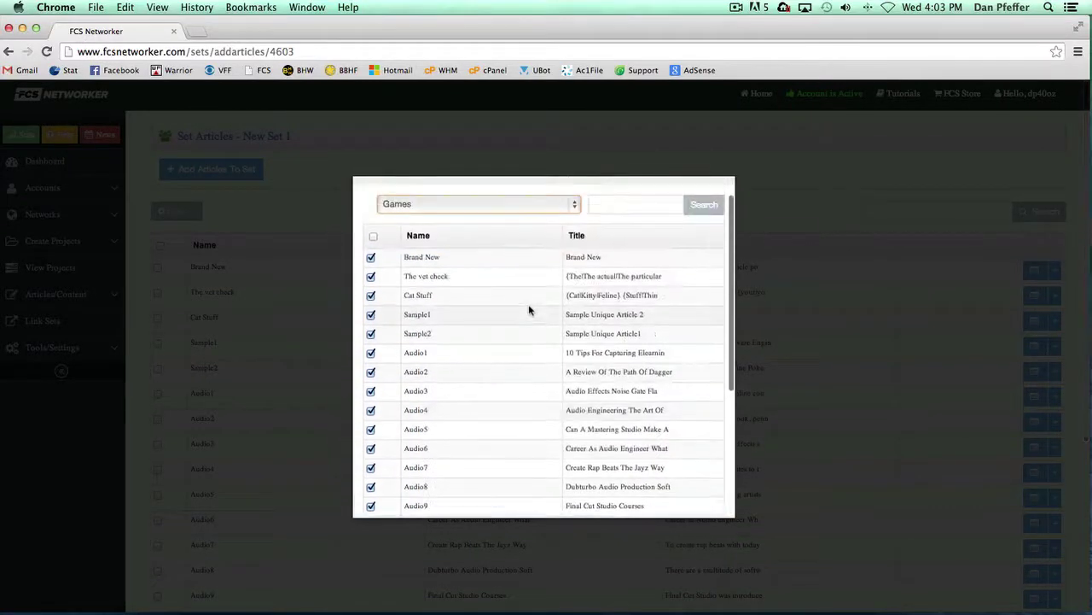
{"action": "scroll", "coordinate": [528, 309], "scroll_direction": "up", "scroll_amount": 1}
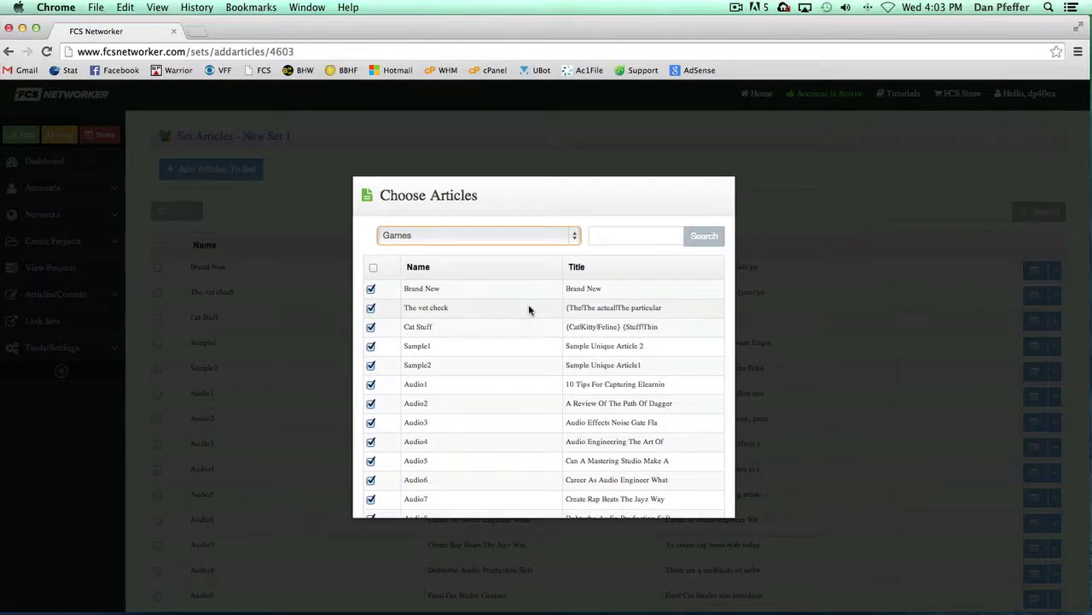
{"action": "scroll", "coordinate": [528, 310], "scroll_direction": "down", "scroll_amount": 5}
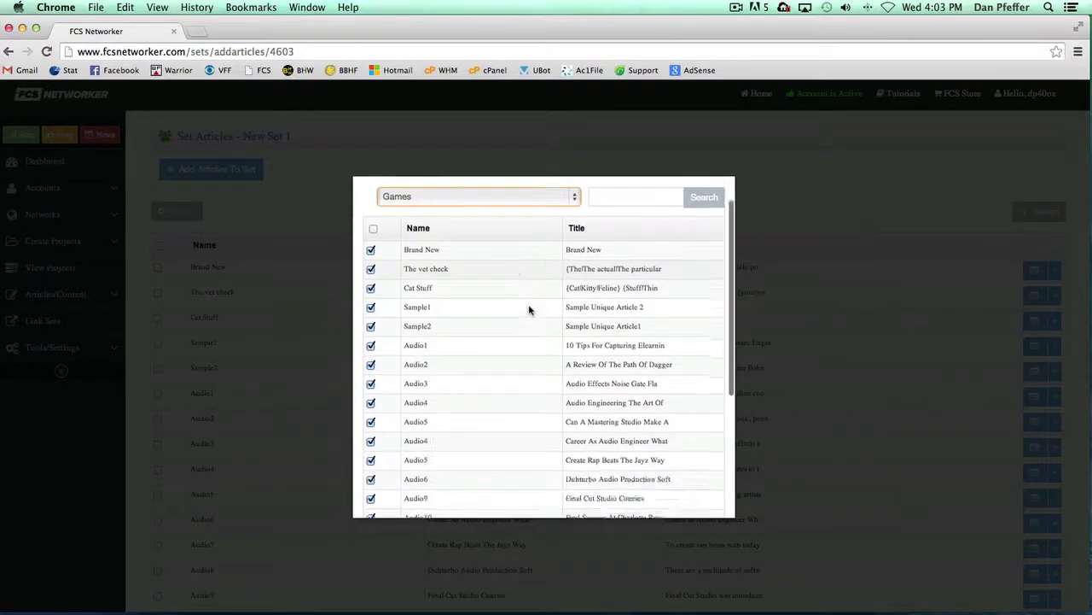
{"action": "left_click", "coordinate": [707, 495]}
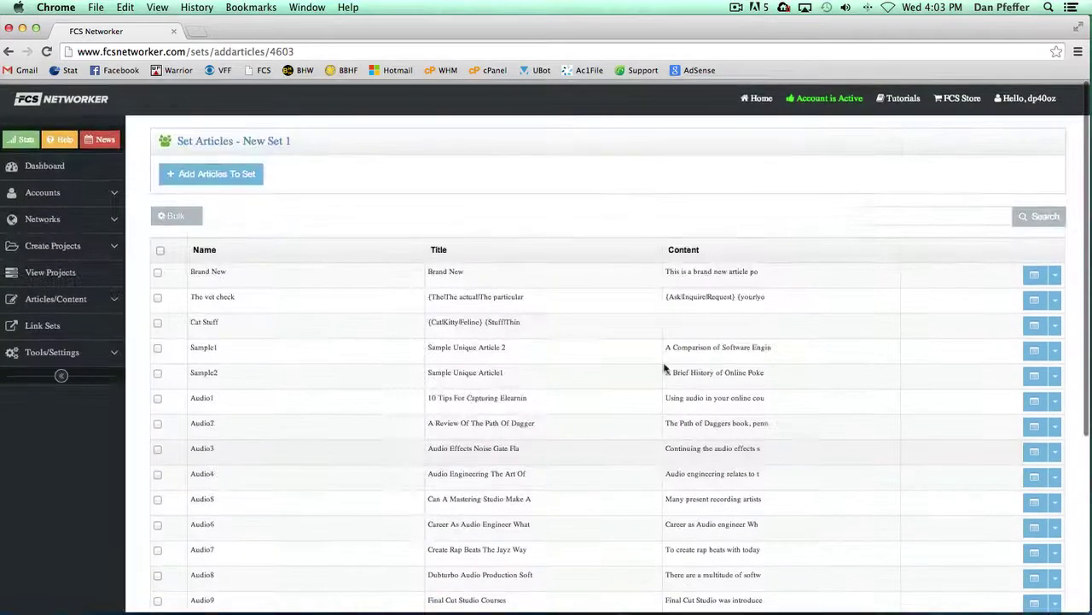